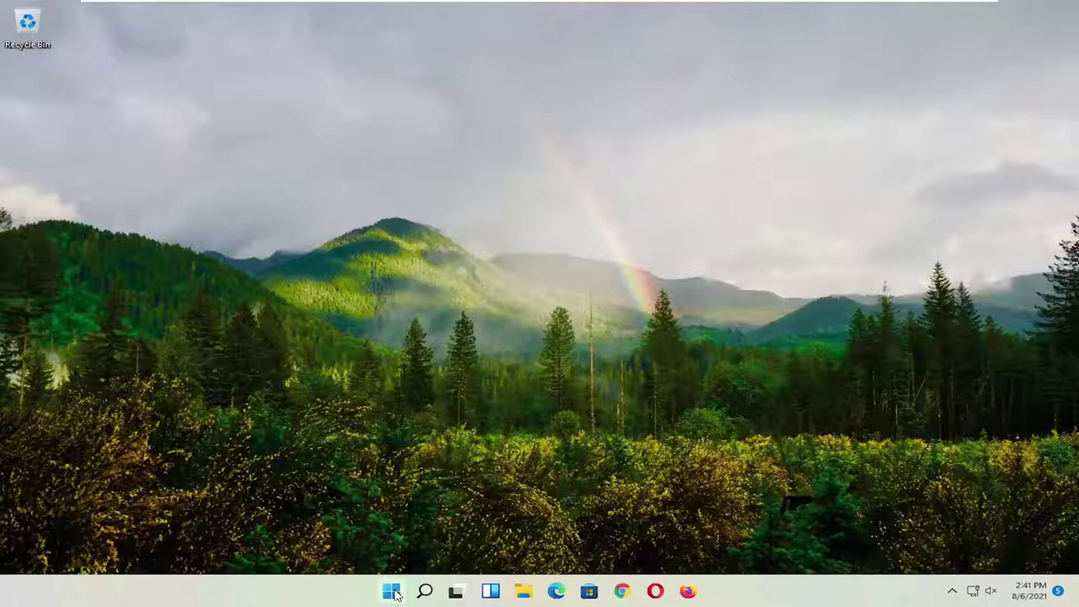
Bring up the Win+X quick-link menu from the Start button
right_click(394, 594)
Search for cmd and launch Command Prompt as administrator
left_click(426, 593)
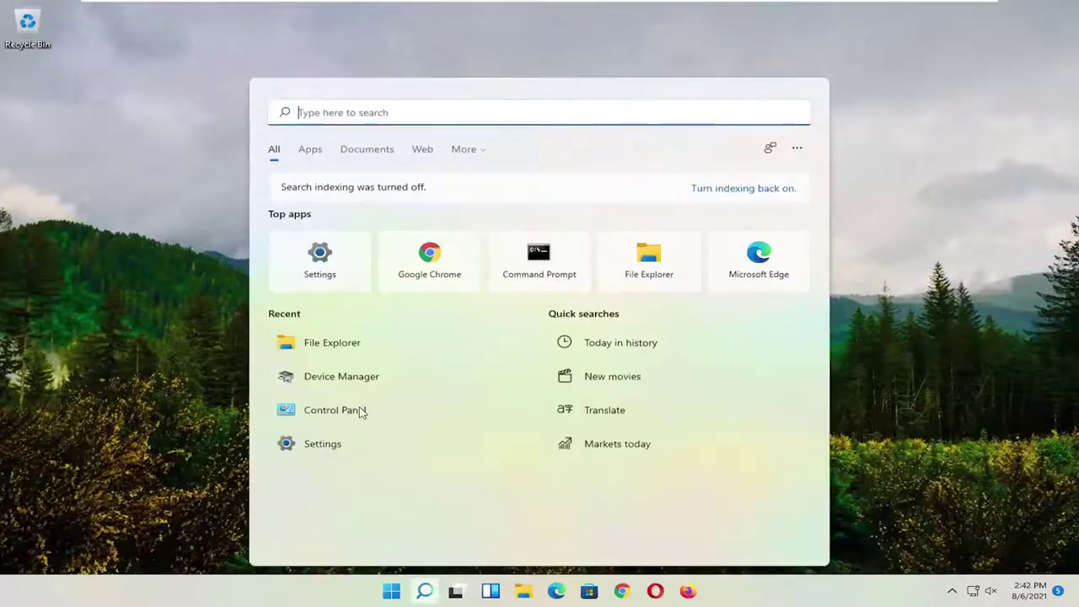
type("cmd")
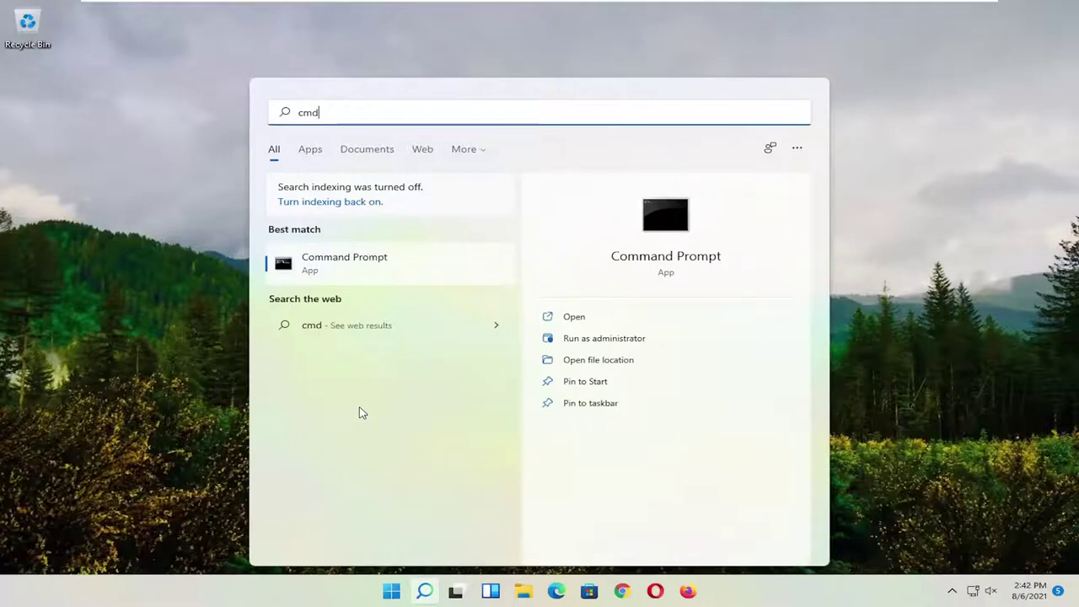
right_click(329, 268)
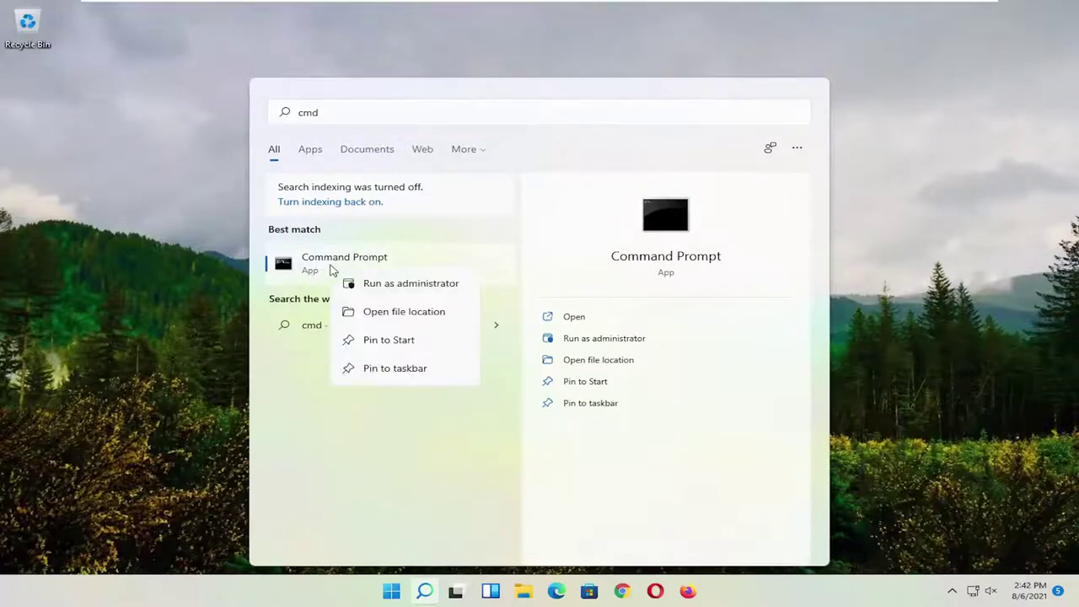
left_click(390, 284)
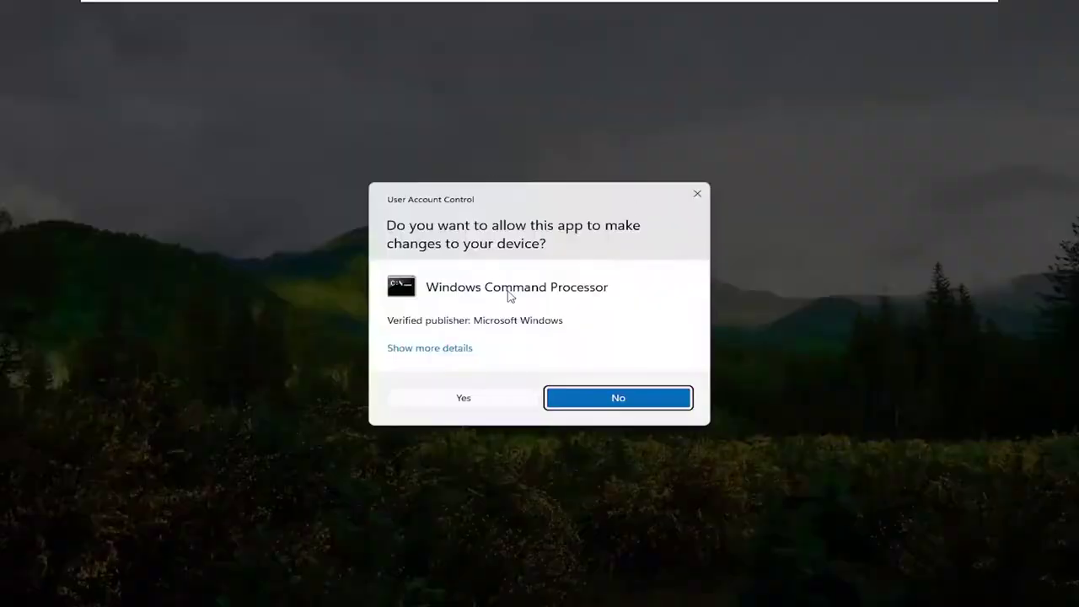
Approve the UAC prompt and run sfc /scannow in the admin Command Prompt
left_click(464, 400)
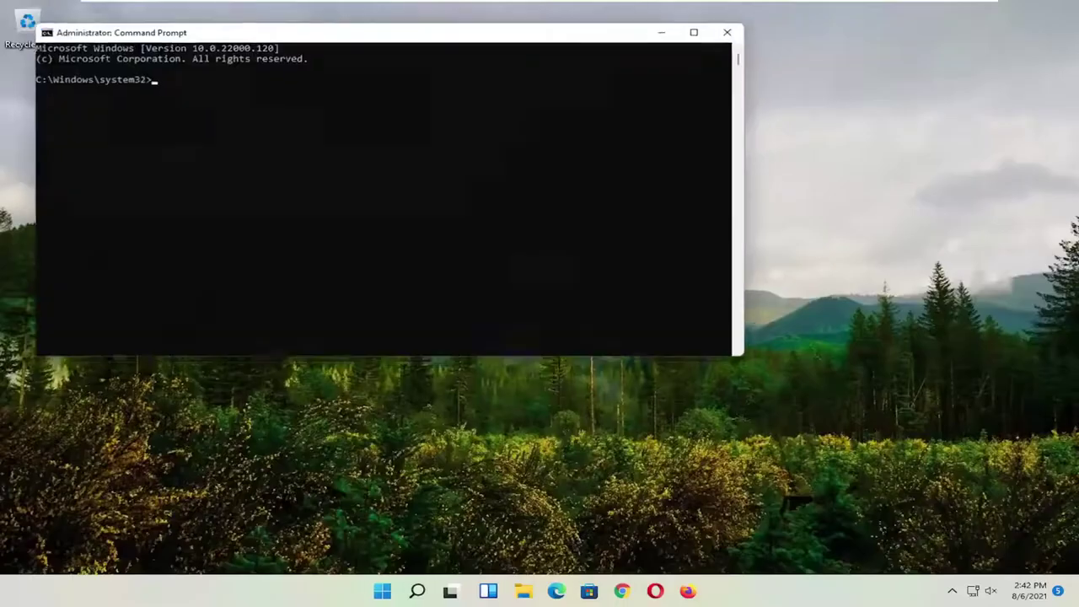
left_click_drag(467, 37, 563, 72)
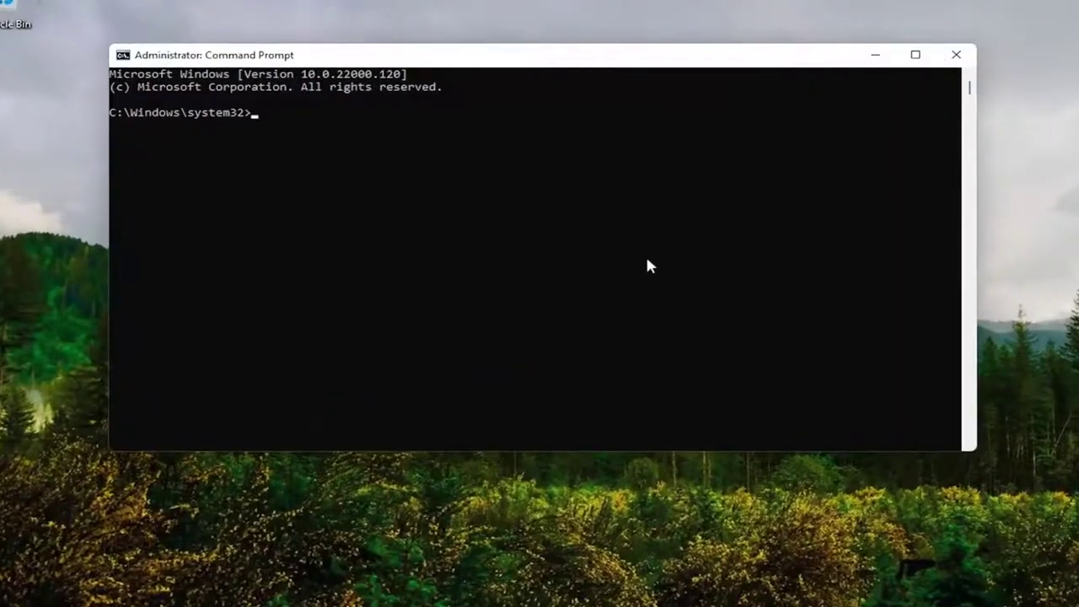
type("sfc /scannow")
key("Return")
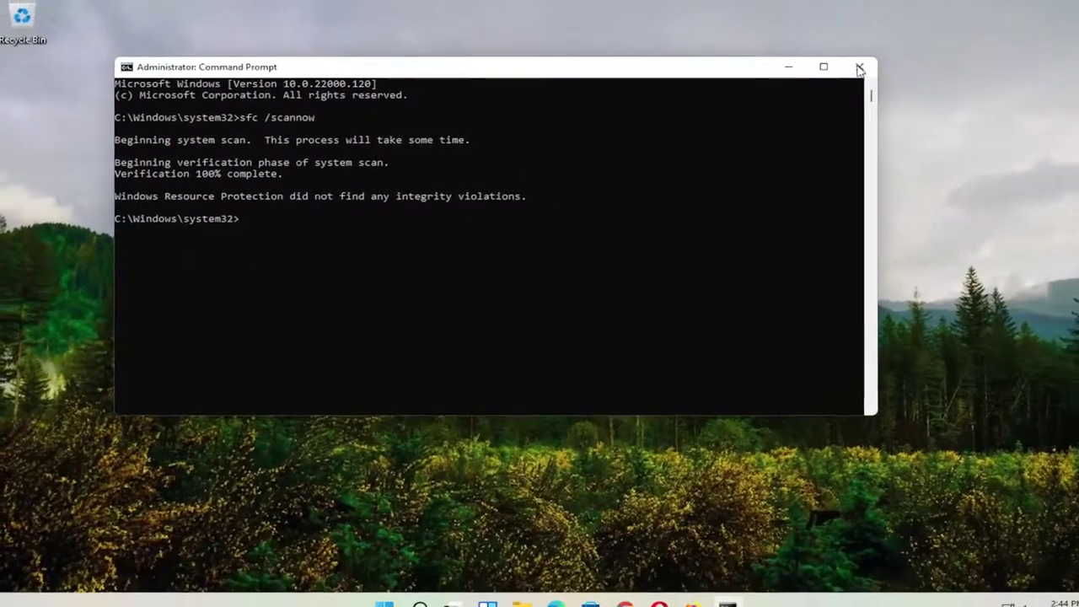
Close Command Prompt and bring up the Start button's quick-link menu
left_click(956, 54)
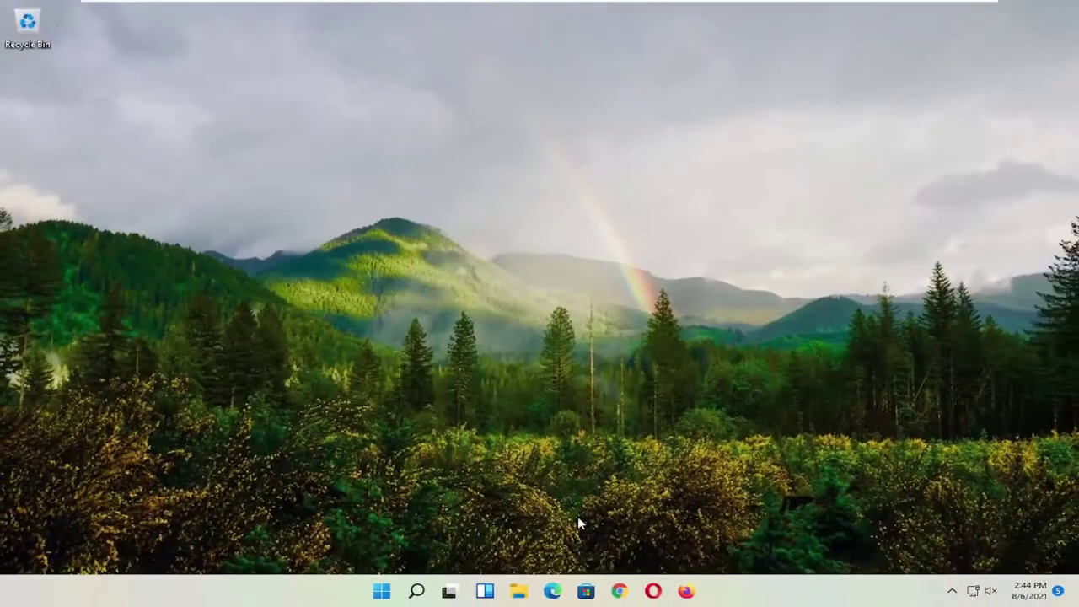
right_click(391, 590)
mouse_move(412, 539)
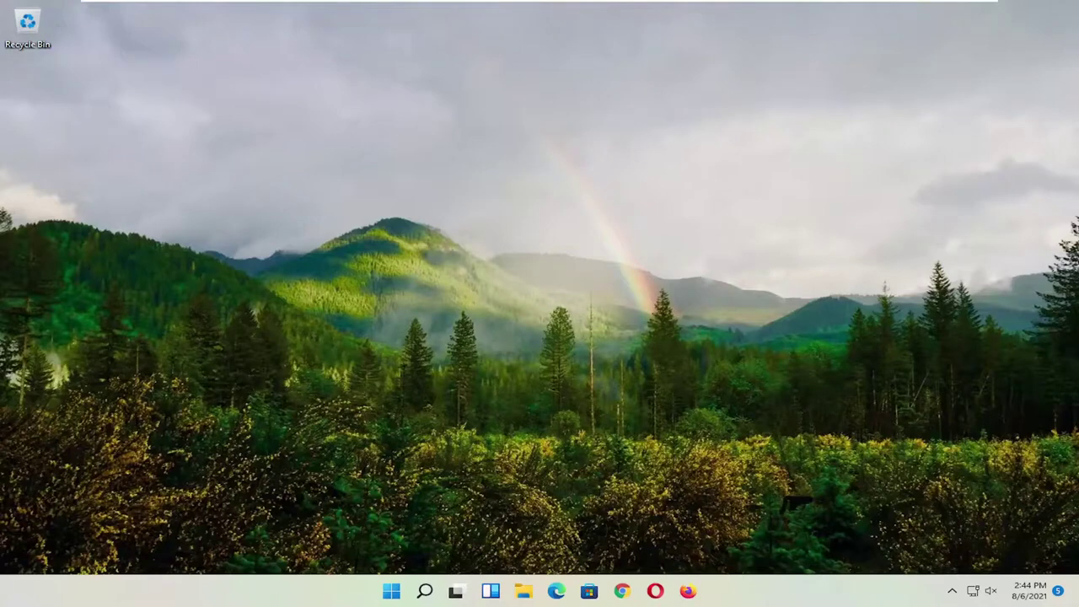
Open System Properties via a search for 'advanced system settings', then its Performance settings
left_click(424, 591)
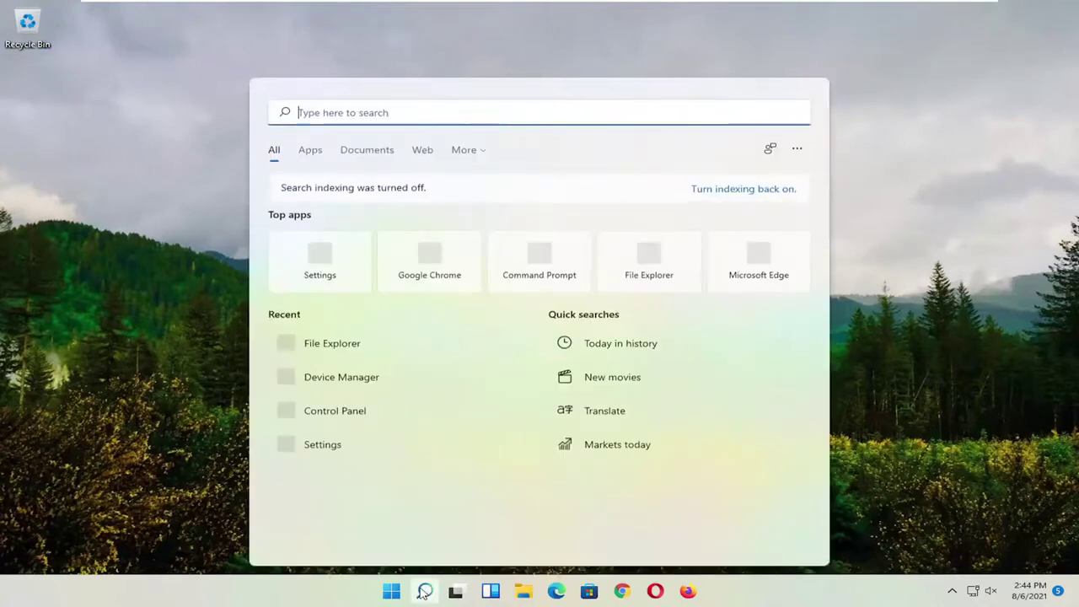
type("advan")
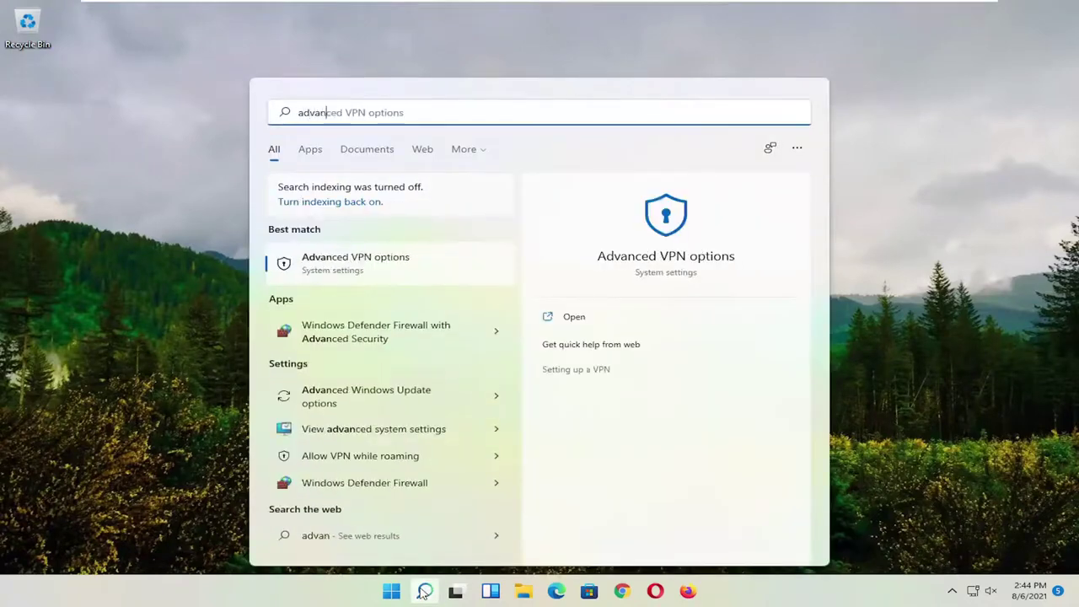
type("ced system se")
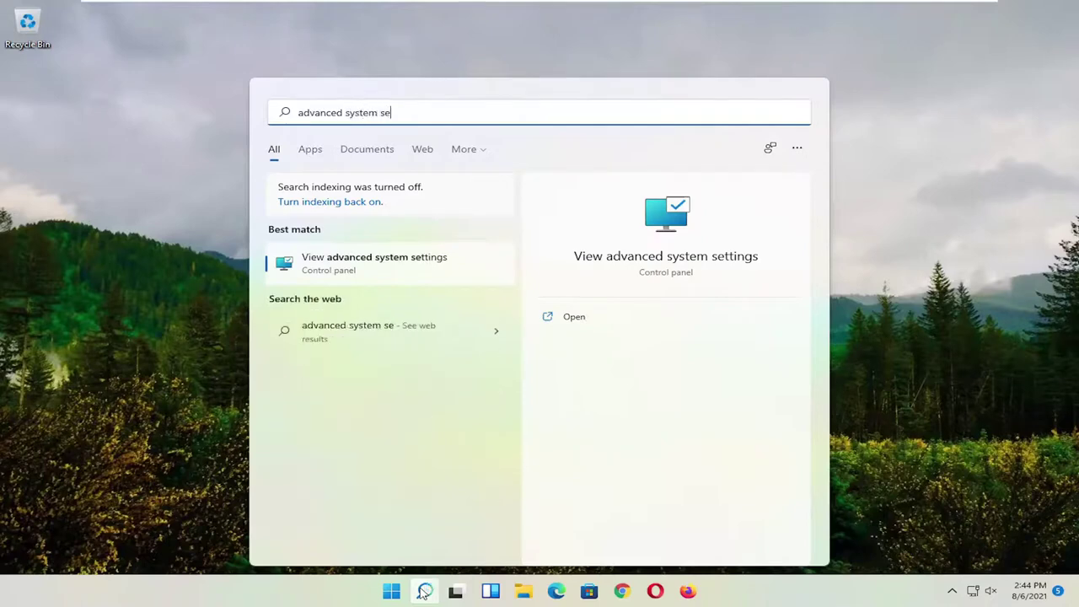
type("ttings")
left_click(593, 295)
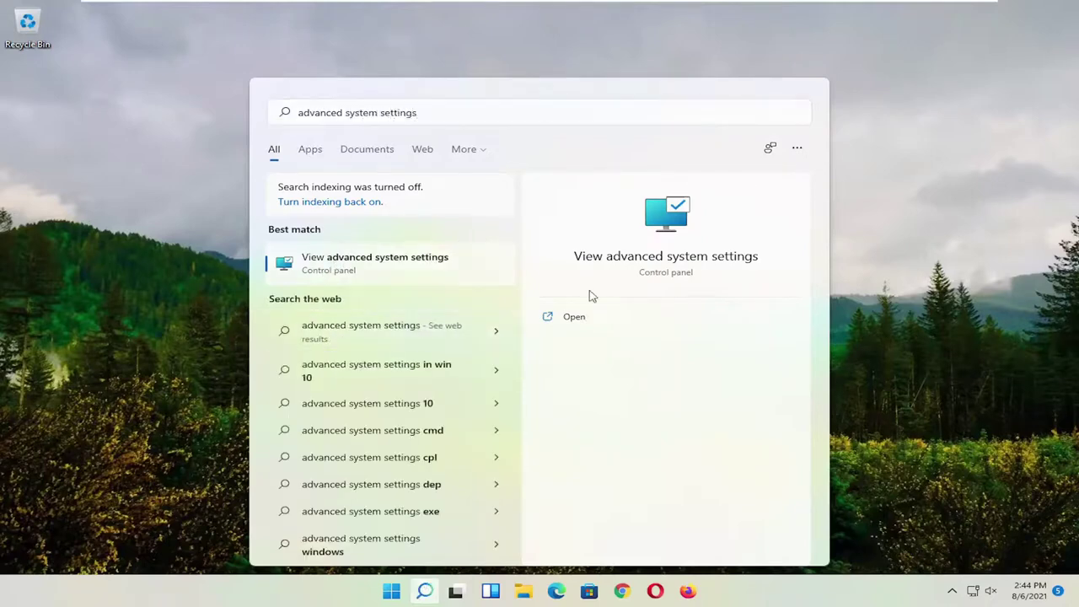
left_click(574, 316)
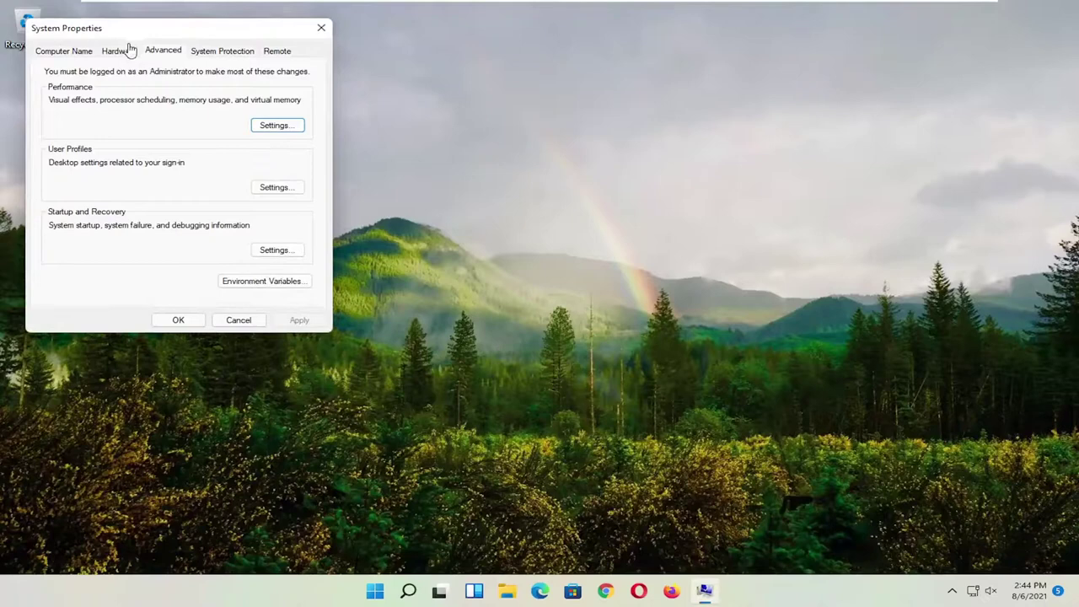
left_click_drag(138, 36, 802, 285)
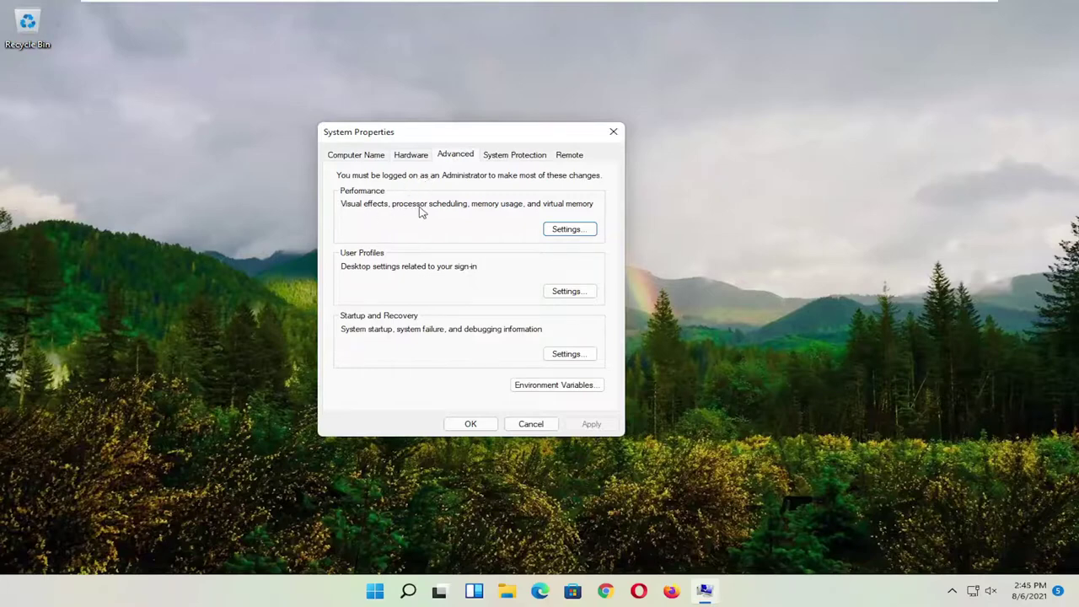
left_click(571, 232)
Turn on DEP for all programs and services except selected ones, and start adding an exception
left_click_drag(477, 169, 451, 86)
left_click(495, 118)
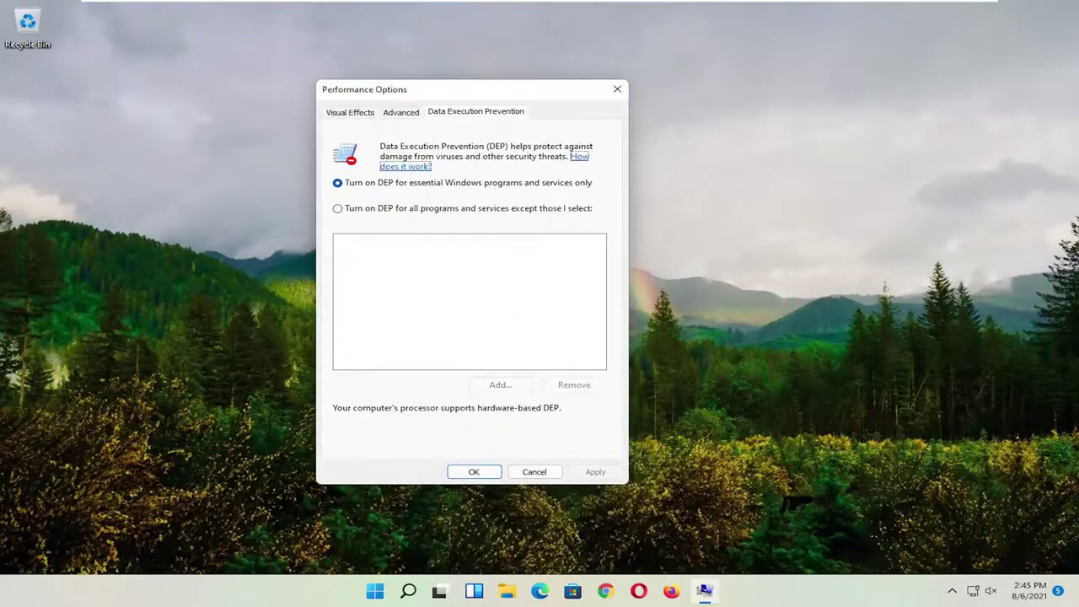
left_click(375, 211)
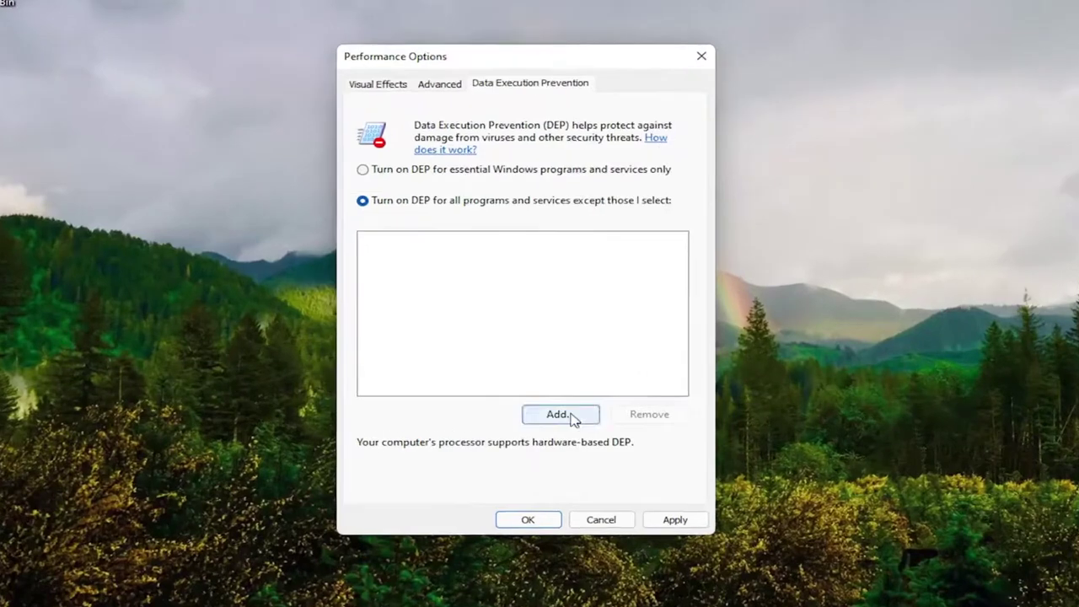
left_click(560, 414)
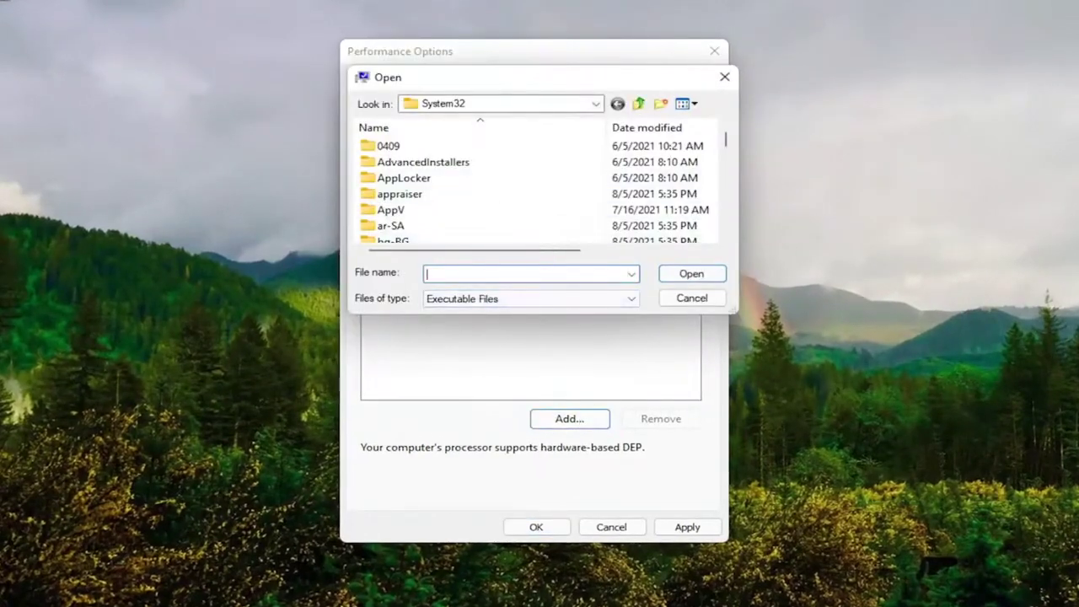
Pick iPodService from C:\Program Files\iPod\bin as the DEP exception
left_click(596, 102)
left_click(448, 168)
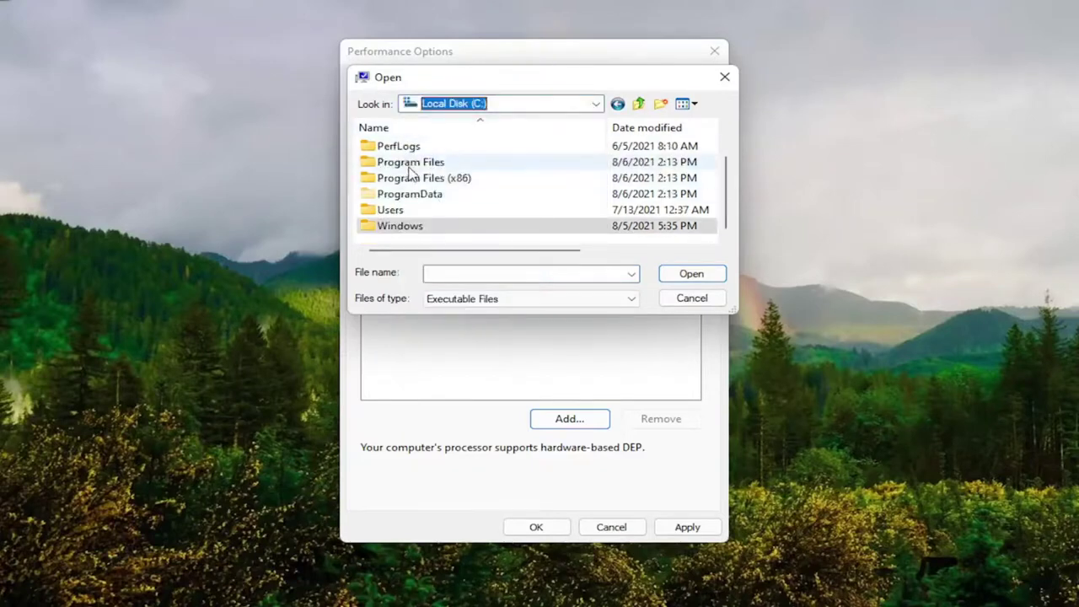
double_click(411, 163)
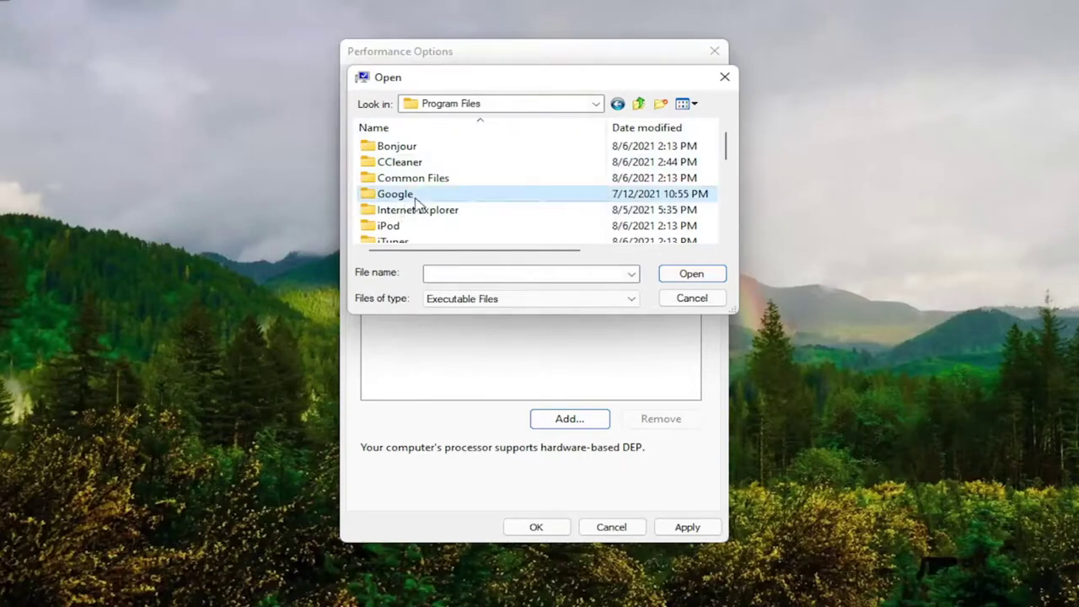
double_click(407, 226)
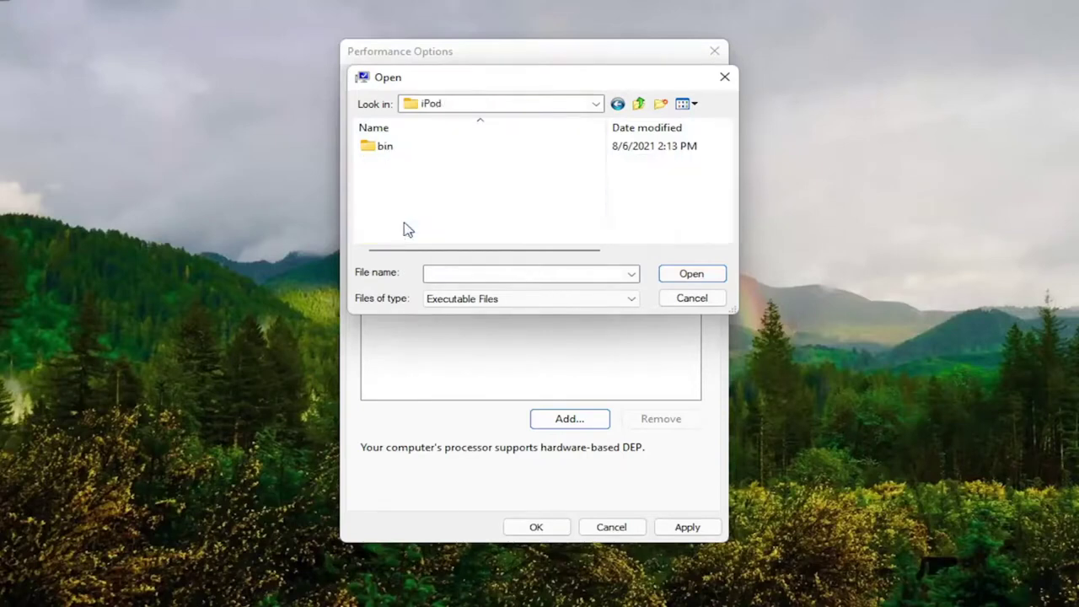
double_click(385, 148)
left_click(401, 150)
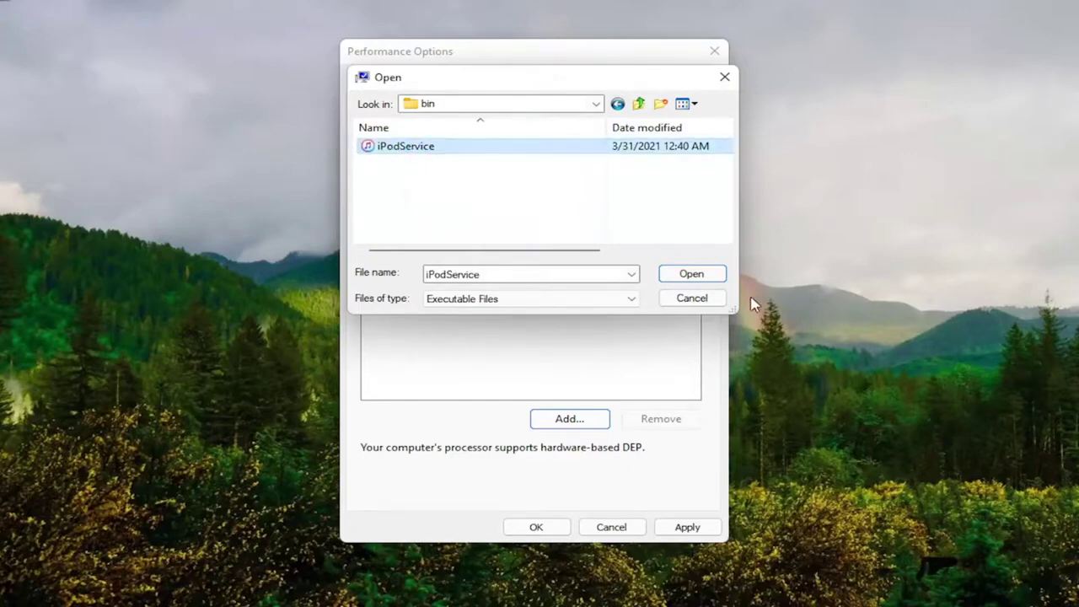
left_click(712, 278)
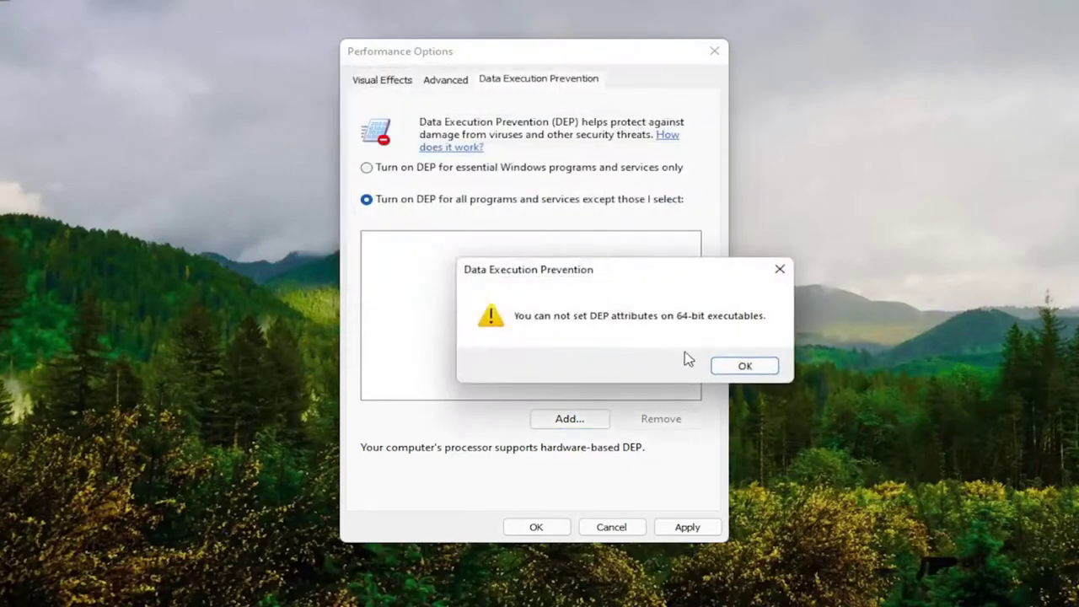
Dismiss the 64-bit warning and close Performance Options and System Properties
left_click(743, 367)
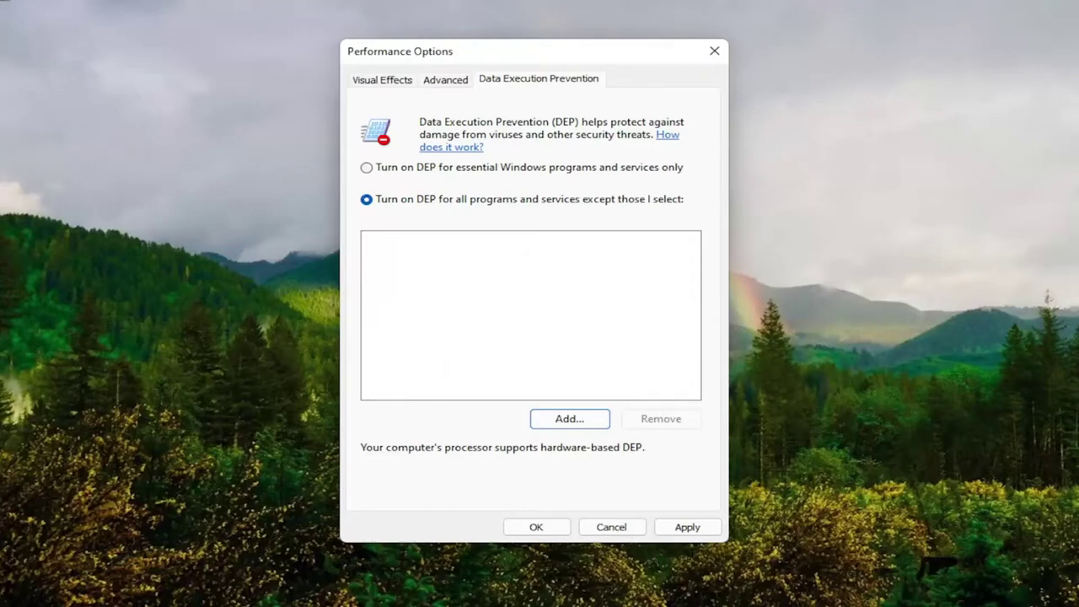
left_click(714, 52)
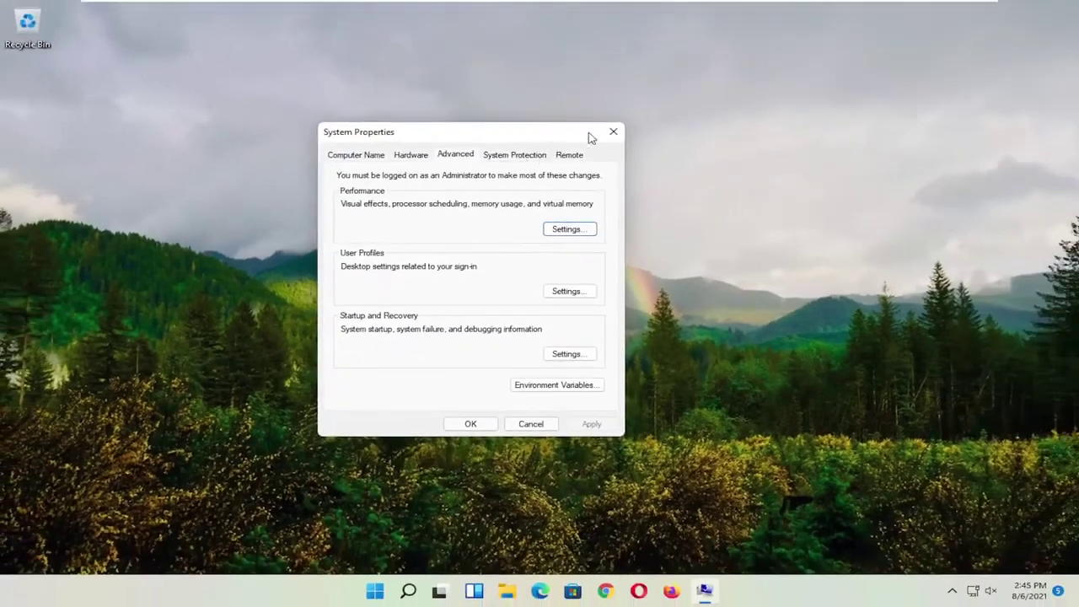
left_click(638, 125)
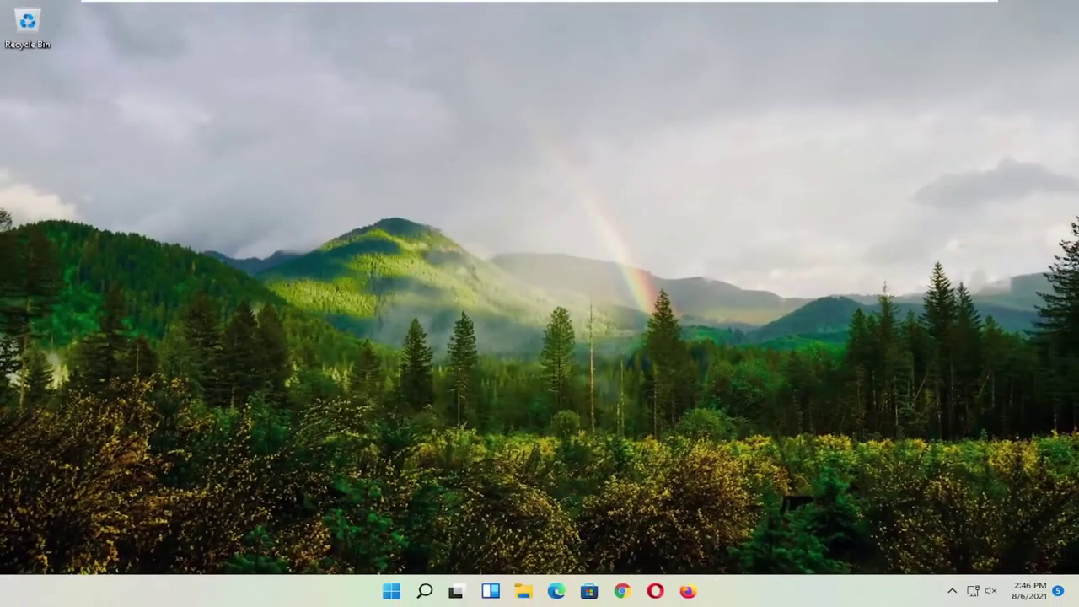